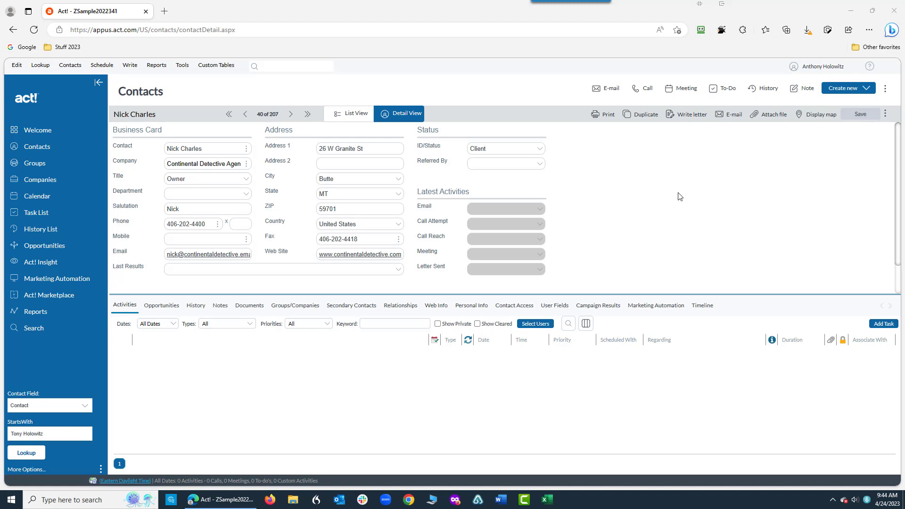
Step: Start scheduling a call with the open contact and enter "Follow-up" as what it is regarding
click(649, 90)
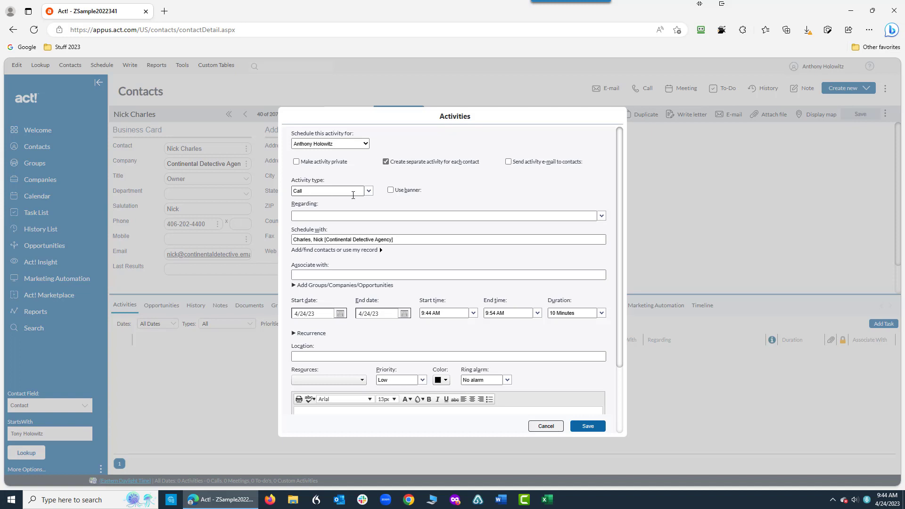
click(369, 191)
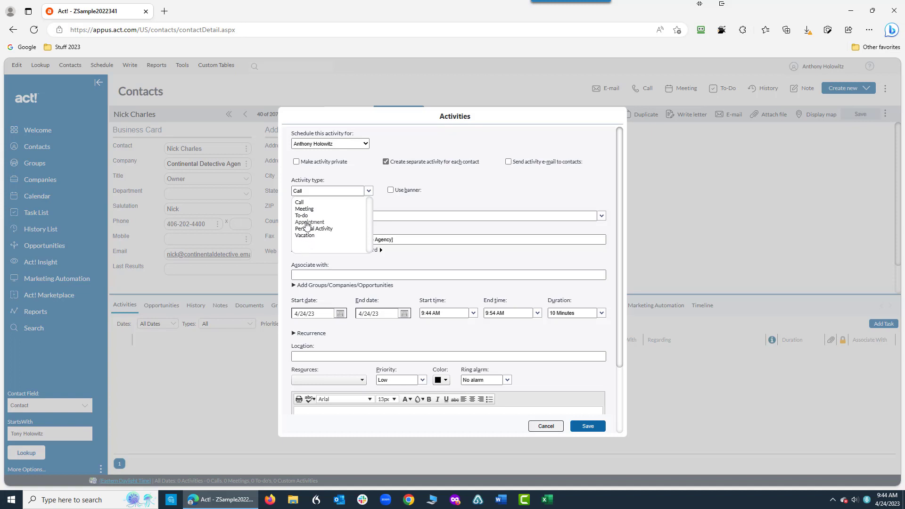
click(407, 203)
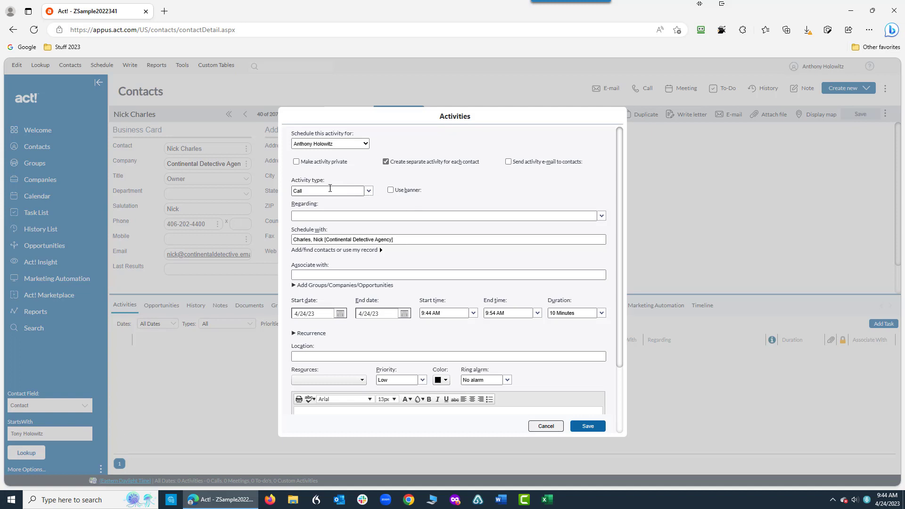
click(315, 215)
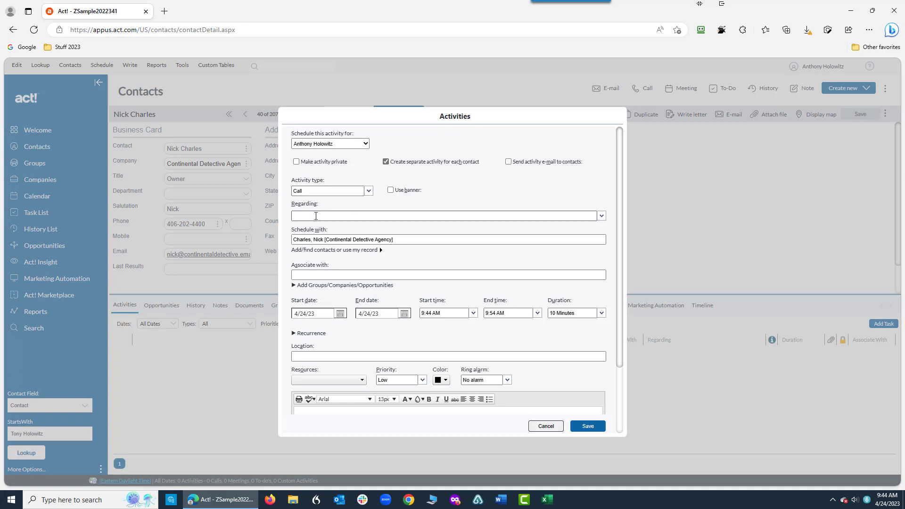
click(368, 191)
click(412, 208)
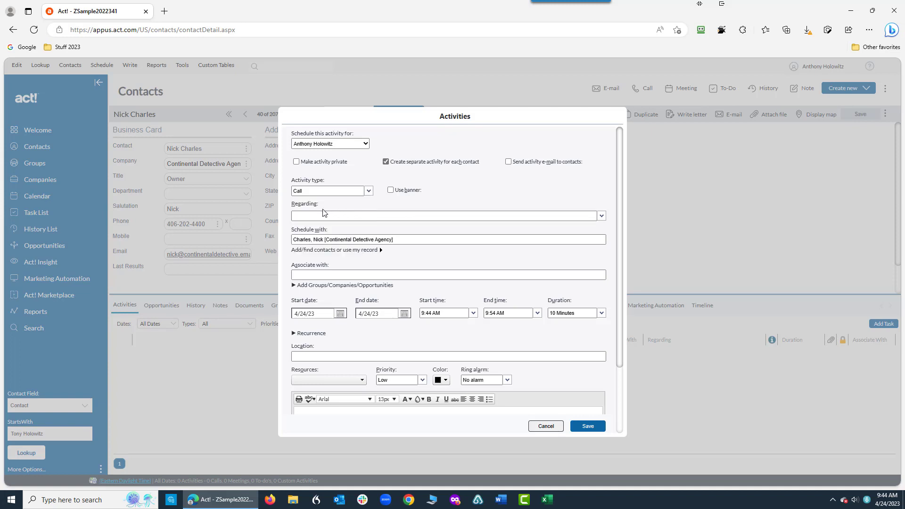
click(306, 214)
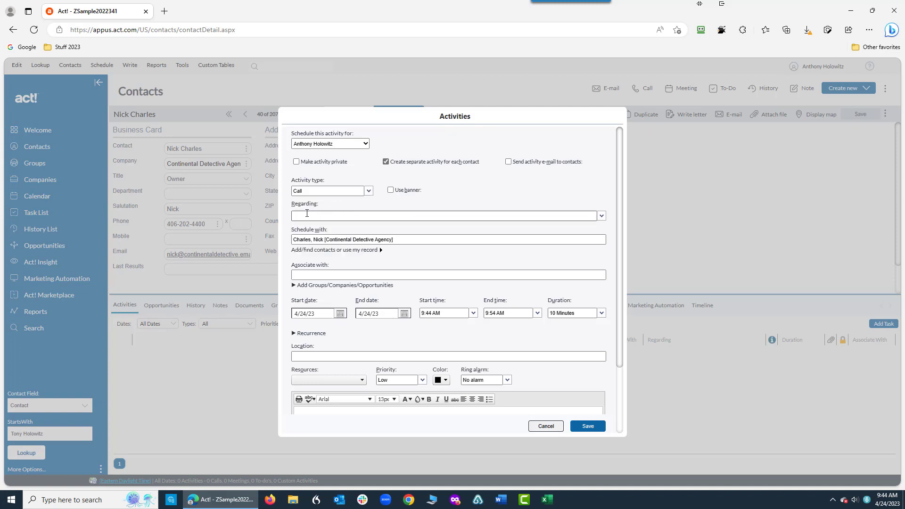
text(R)
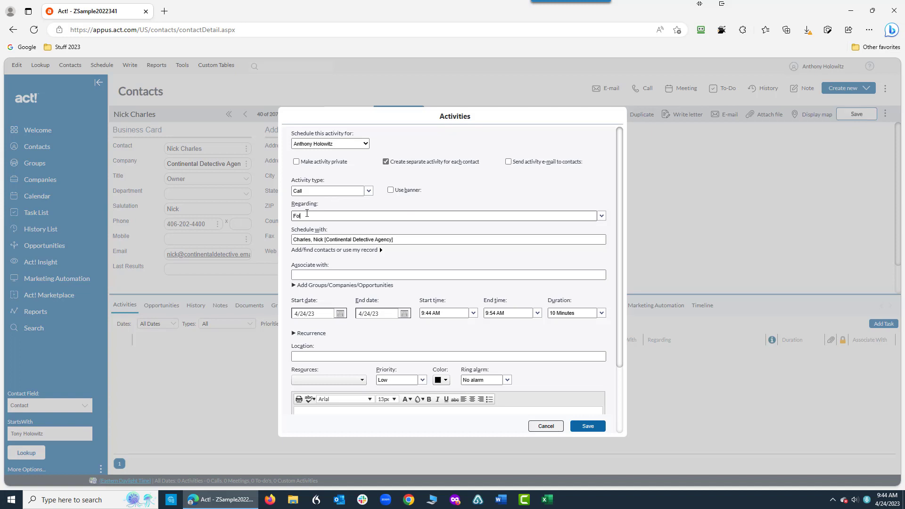
text(ollow-up)
Step: Set the call's start date to 4/25/23 and its start time to 11:00 AM
click(313, 312)
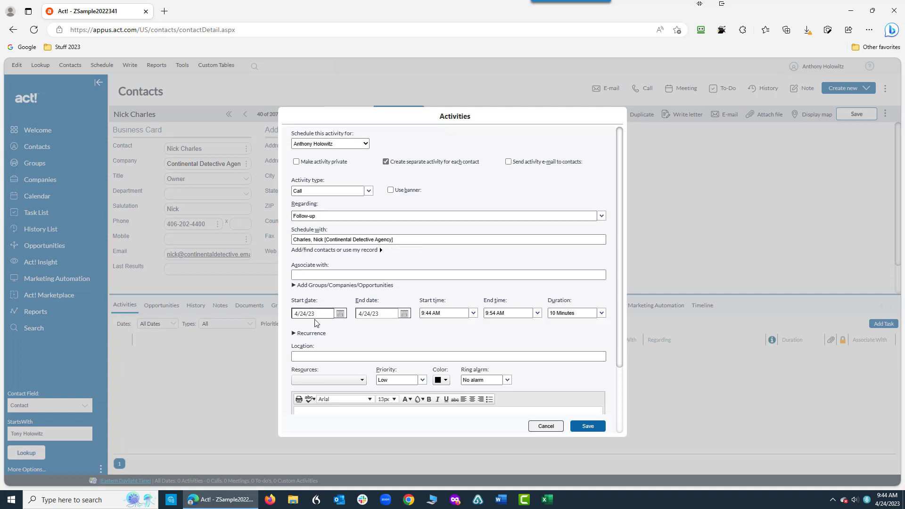
click(391, 314)
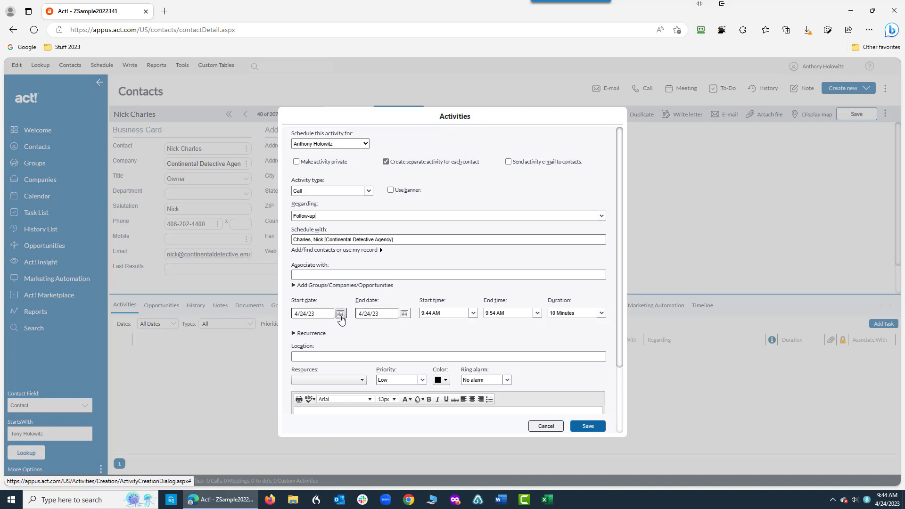
click(340, 314)
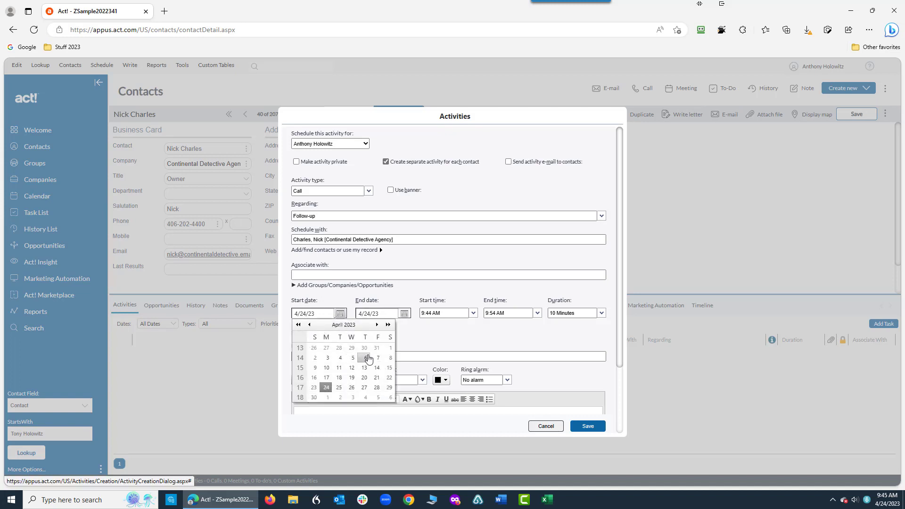
click(339, 387)
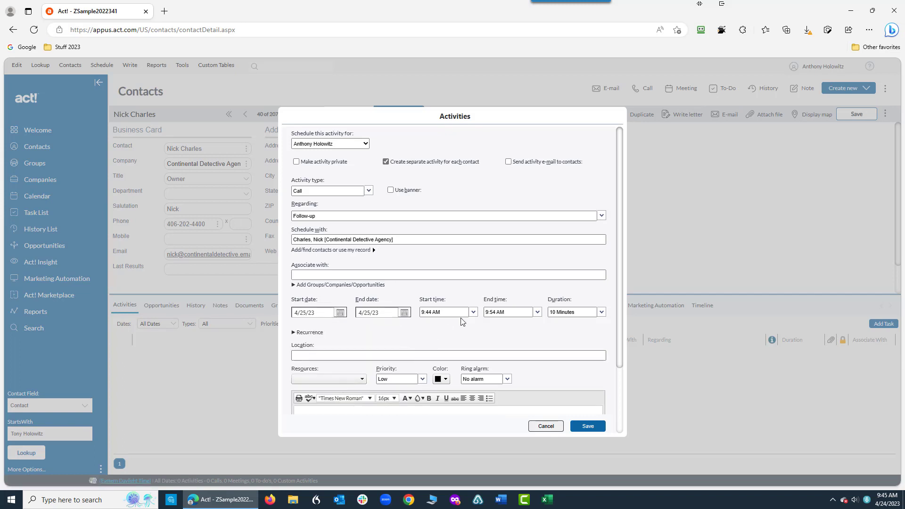
click(473, 312)
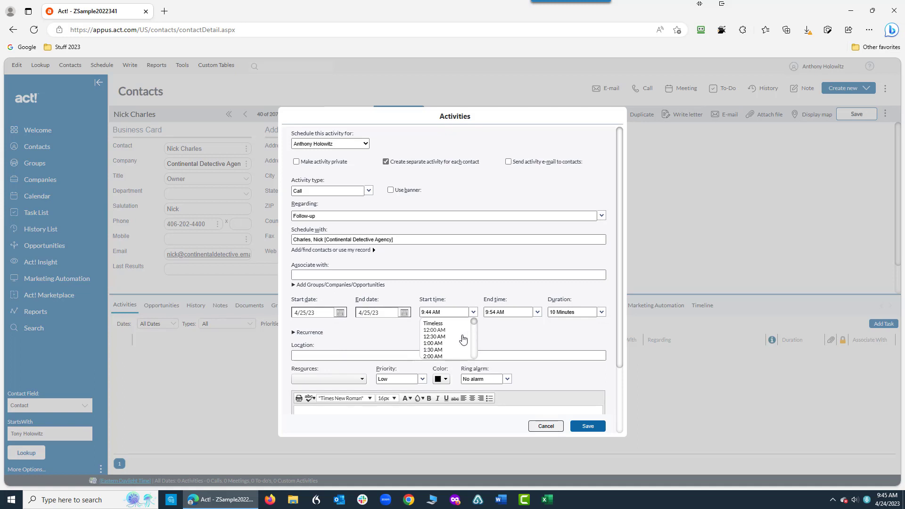
drag(474, 324, 474, 337)
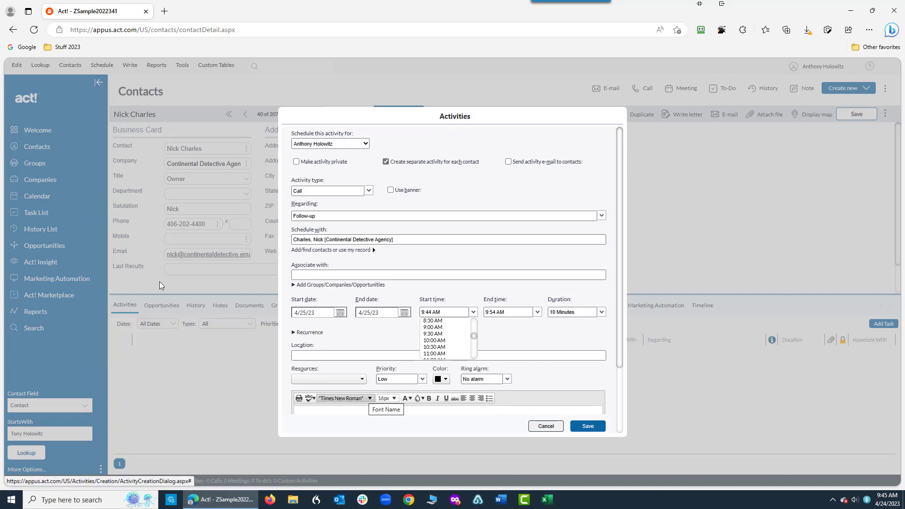
click(441, 352)
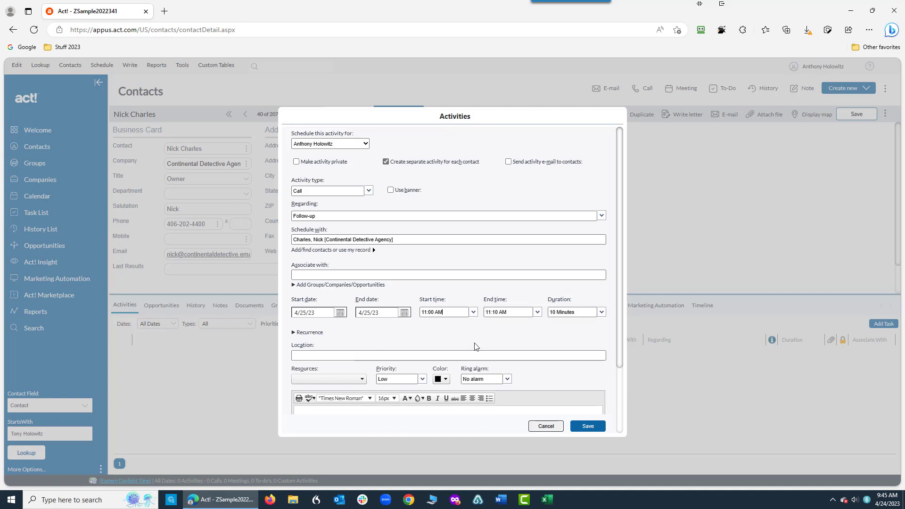
Step: Set the call's ring alarm to 5 Minutes
scroll(321, 336, down, 2)
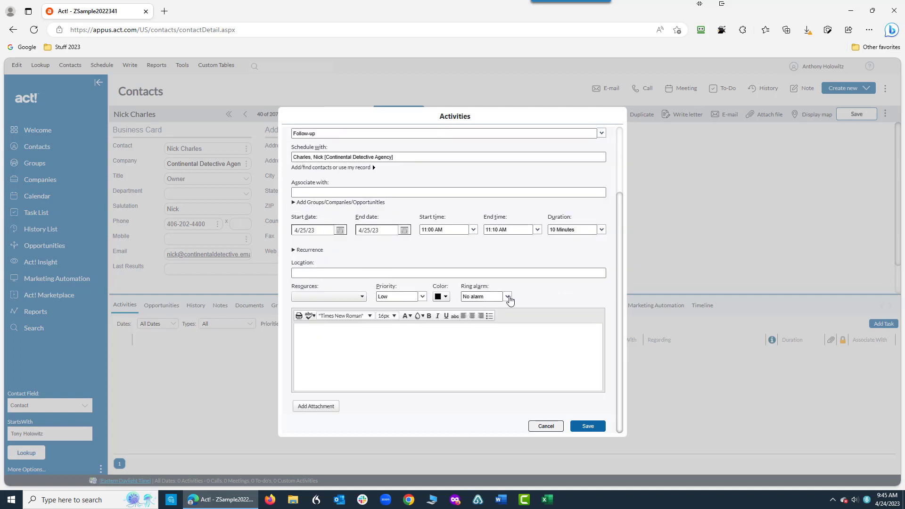
click(508, 296)
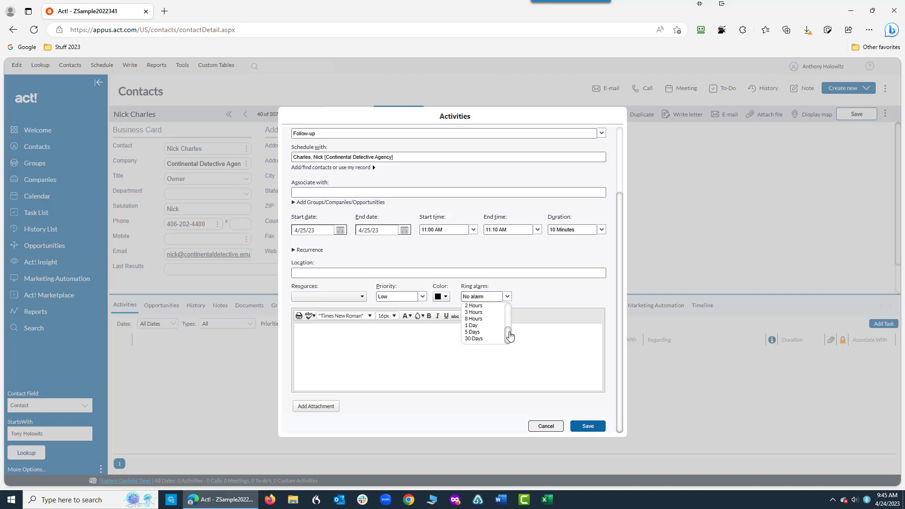
scroll(508, 317, up, 2)
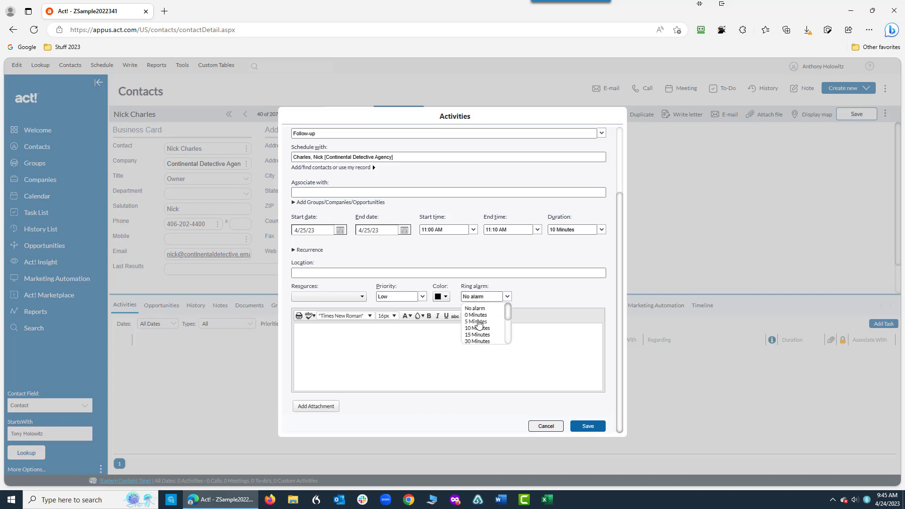
click(478, 321)
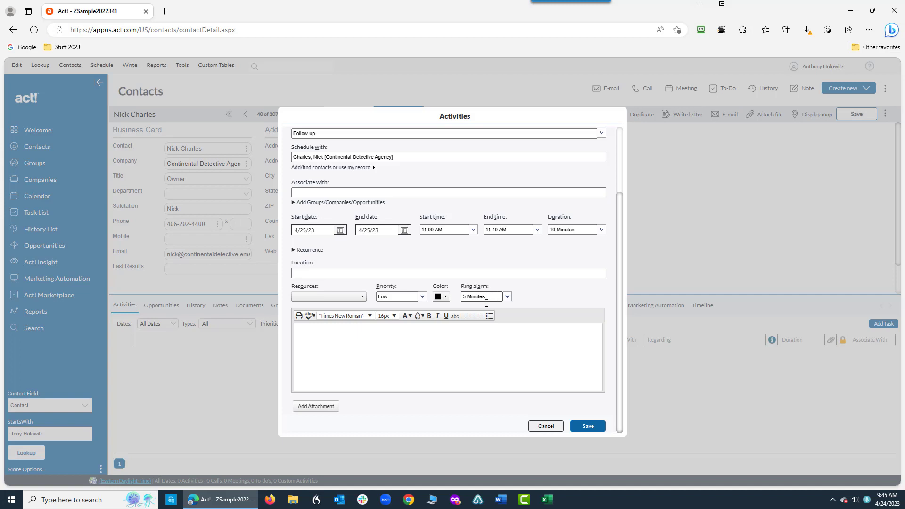
Step: Enter "Notes" as the call's details and save the activity
click(354, 333)
text(Notes)
click(588, 426)
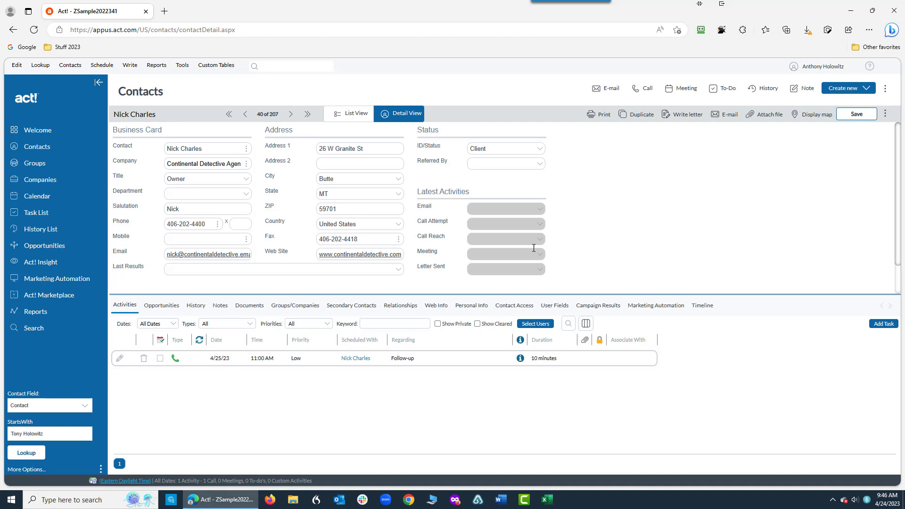
Step: Examine the scheduling forms for a meeting and for a to-do, closing each without saving
click(686, 91)
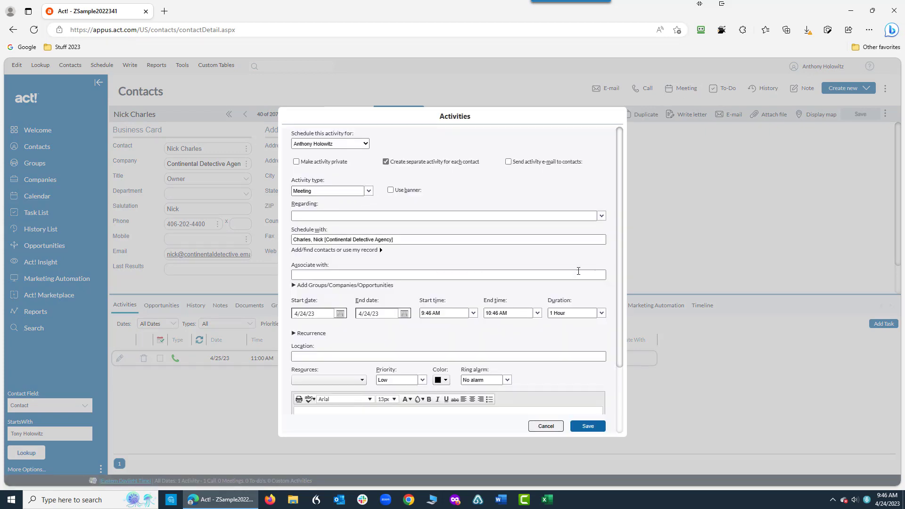
click(545, 426)
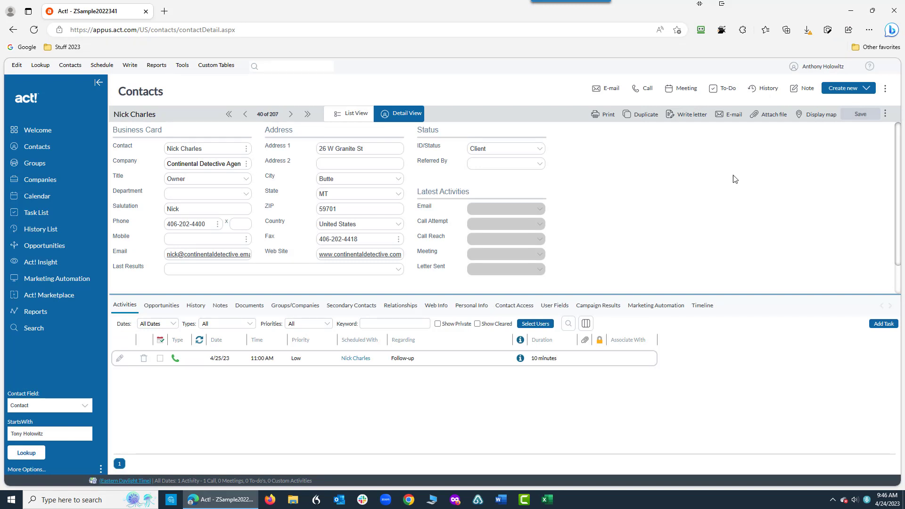
click(726, 88)
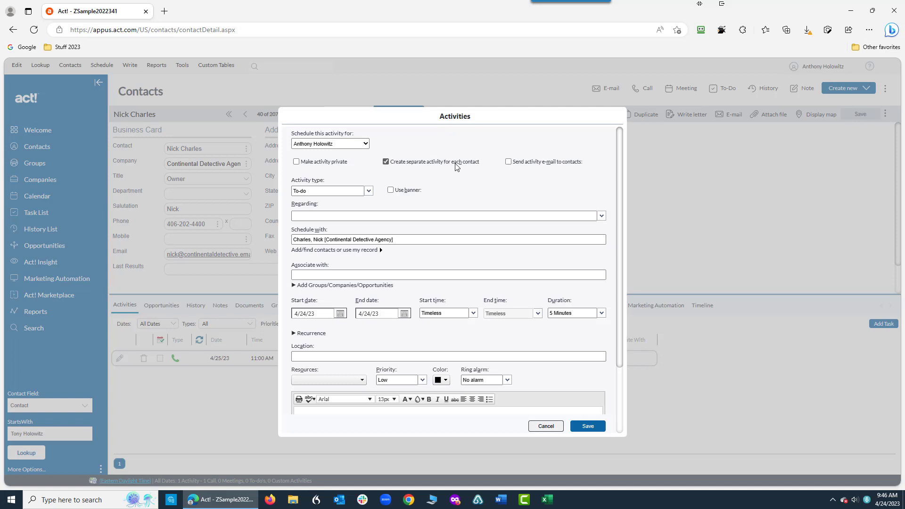
click(545, 426)
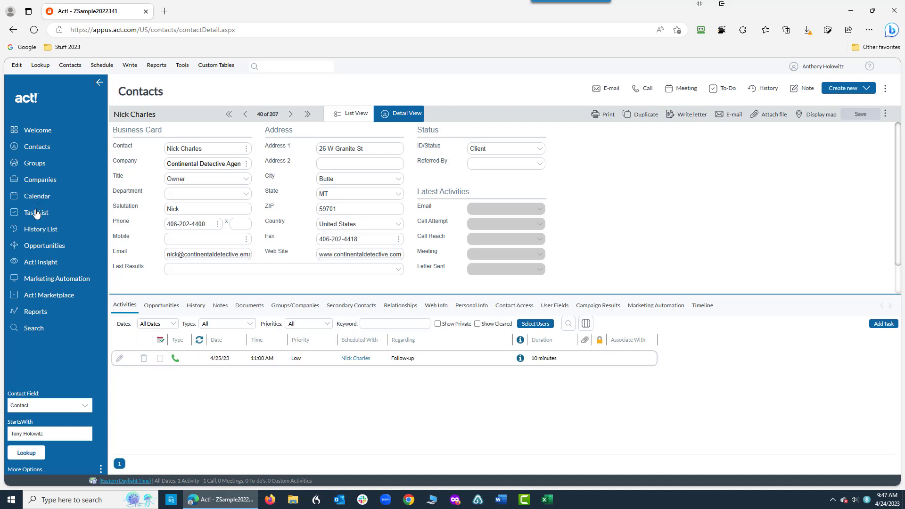
Step: Clear the scheduled follow-up call as Call Completed with its details added to history, and reload the contact by going to the next record and back
click(160, 359)
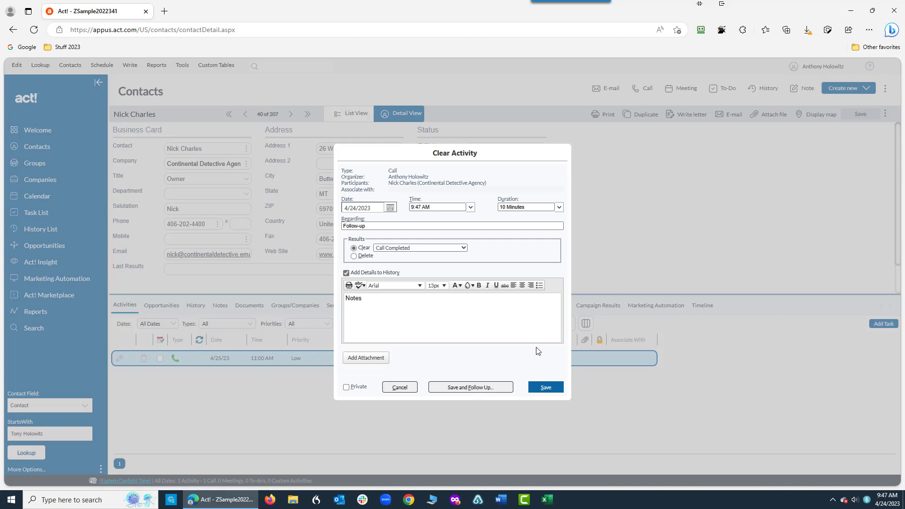
click(547, 387)
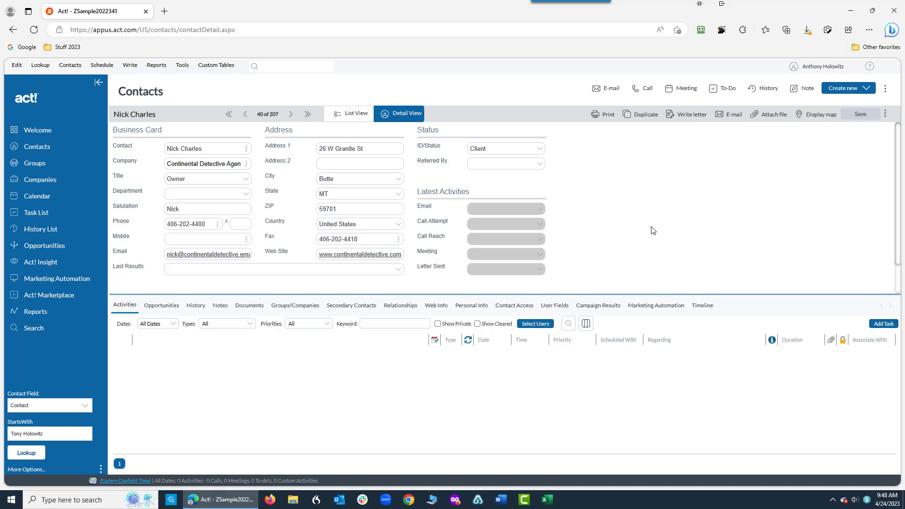
click(290, 115)
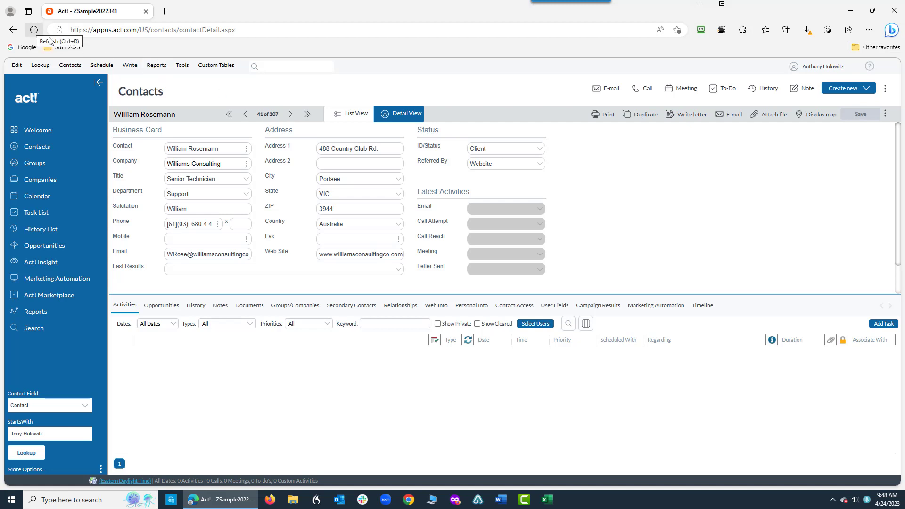
click(246, 115)
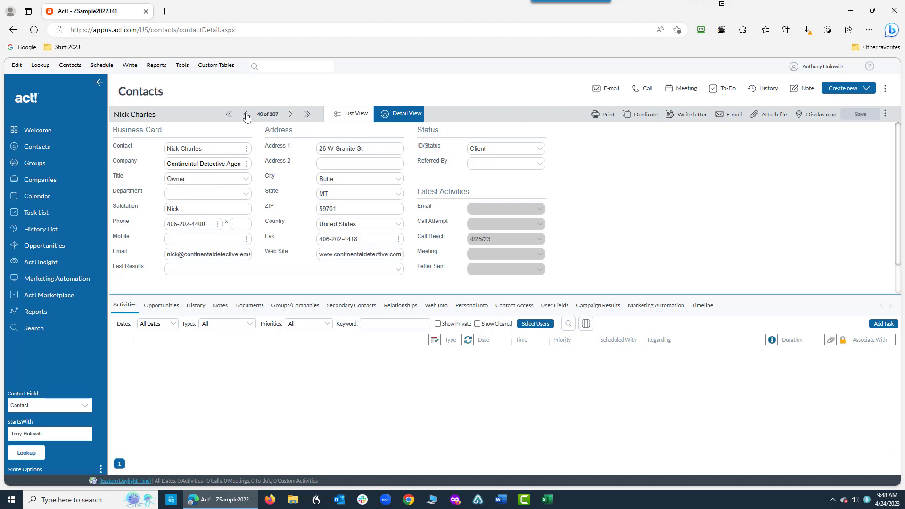